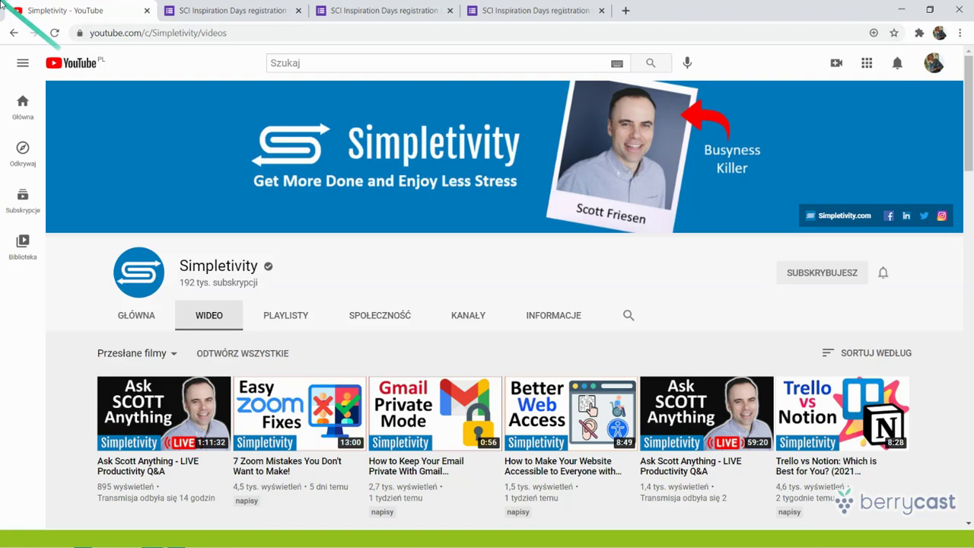
Step: Switch from YouTube to the SCI Inspiration Days registration form tab
{"action": "left_click", "coordinate": [231, 12]}
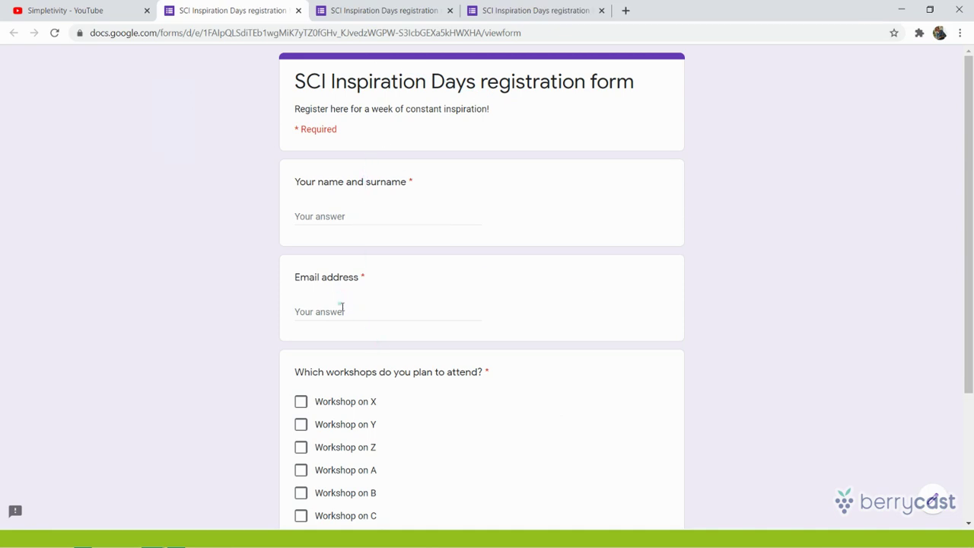
Step: Tick Workshops on A, B and C, then view the 'Your response has been recorded' page
{"action": "left_click_drag", "start_coordinate": [972, 169], "coordinate": [973, 299]}
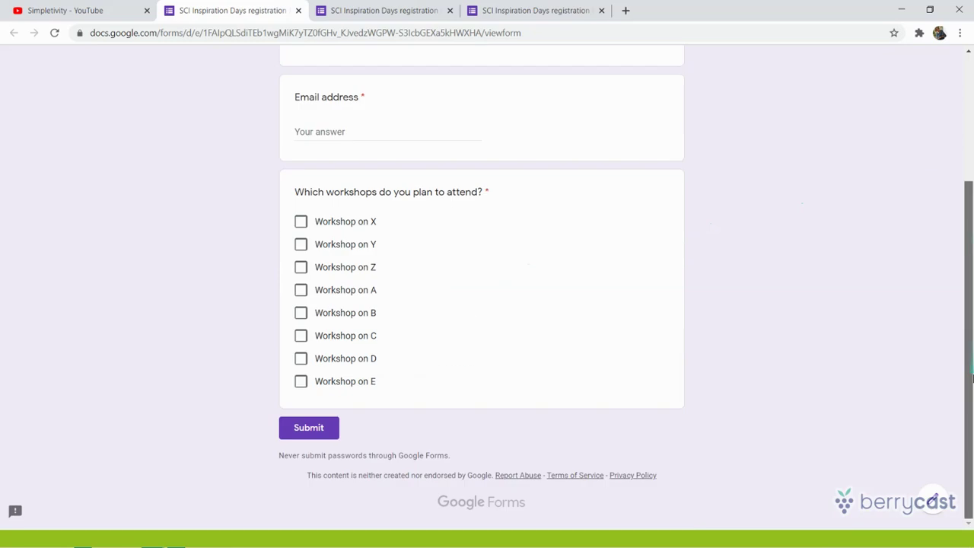
{"action": "left_click", "coordinate": [302, 291]}
{"action": "left_click", "coordinate": [302, 313]}
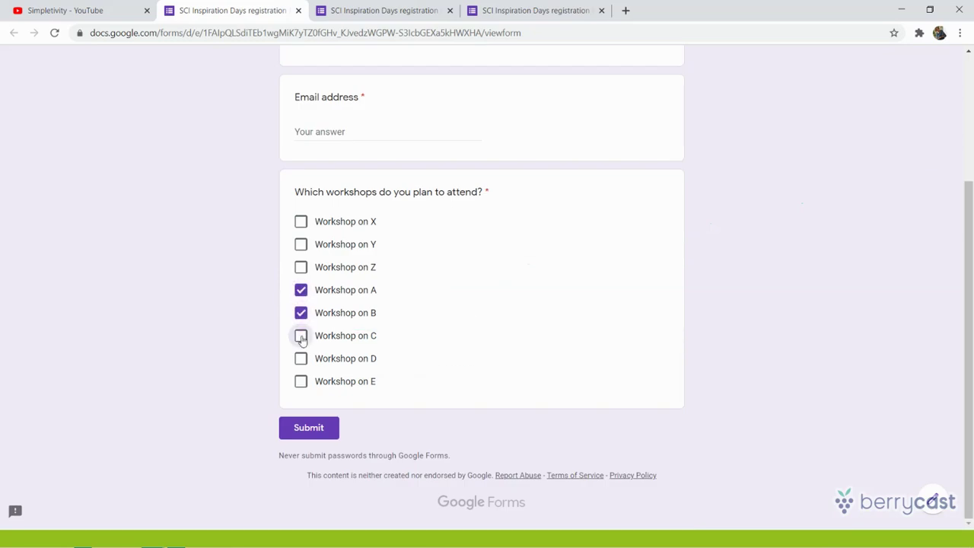
{"action": "left_click", "coordinate": [302, 337]}
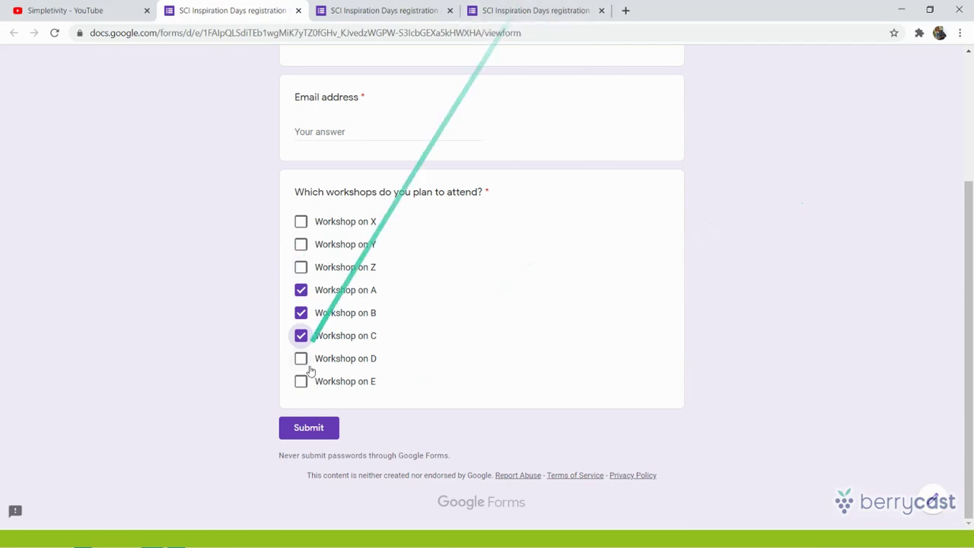
{"action": "left_click", "coordinate": [511, 11]}
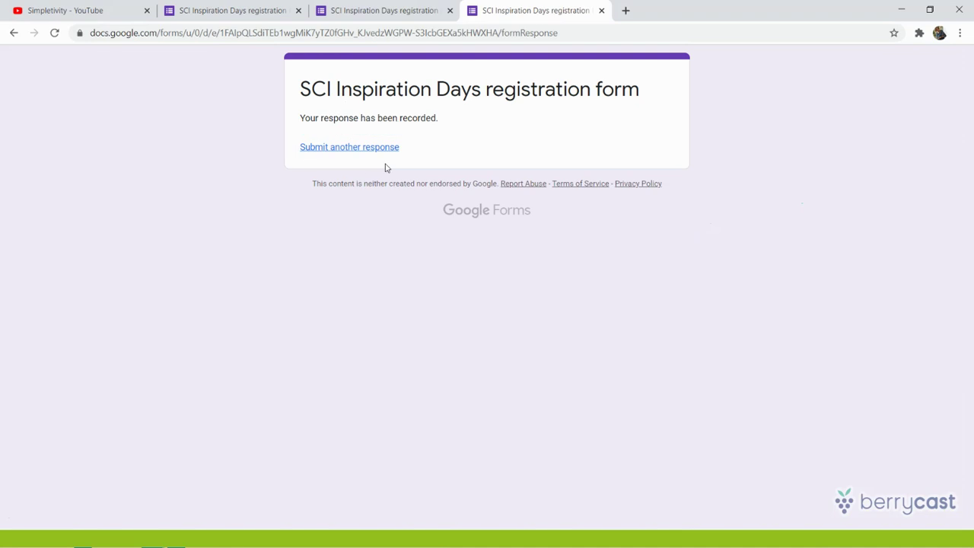
Step: Return to the filled-in registration form tab with the three workshops ticked
{"action": "left_click", "coordinate": [207, 6]}
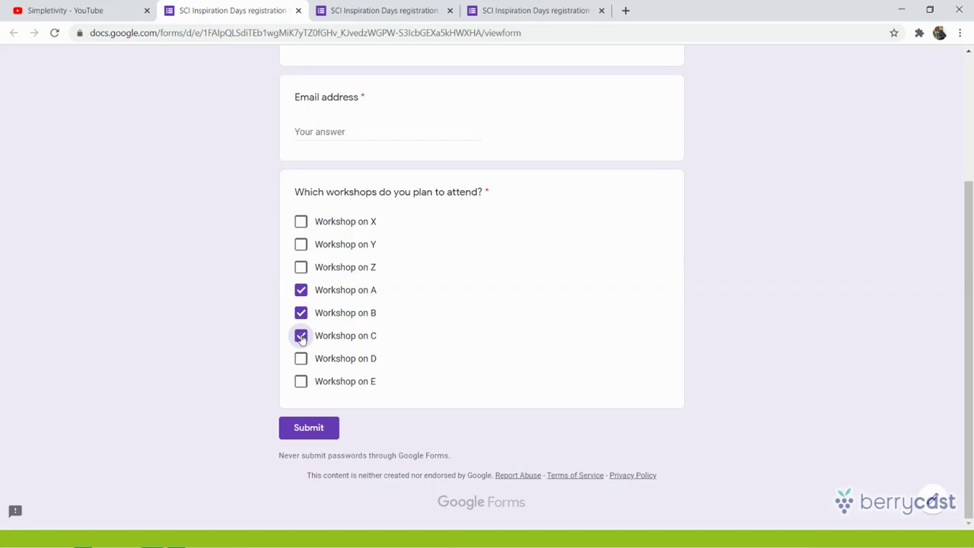
Step: In the form settings, collect email addresses, send response receipts Always, allow edit after submit, and save
{"action": "left_click", "coordinate": [410, 10]}
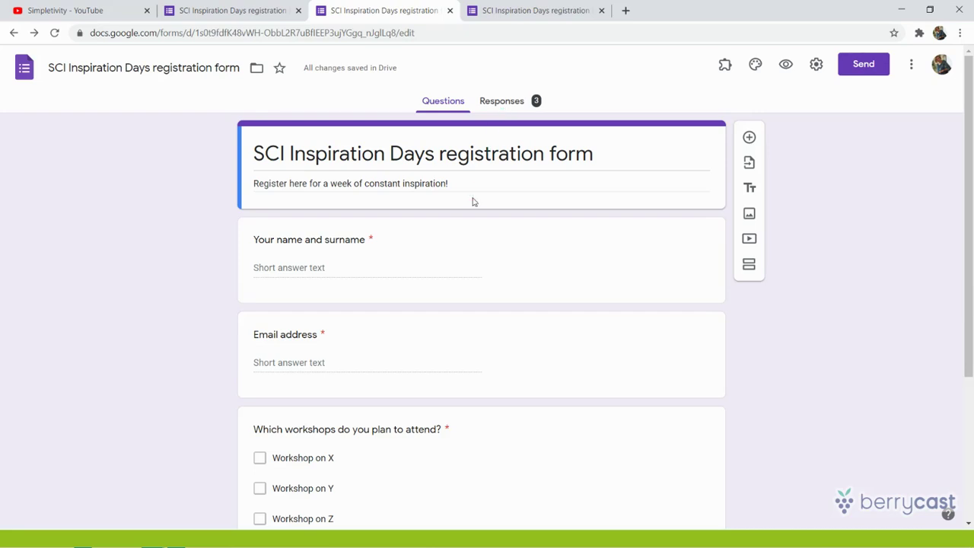
{"action": "left_click", "coordinate": [816, 66]}
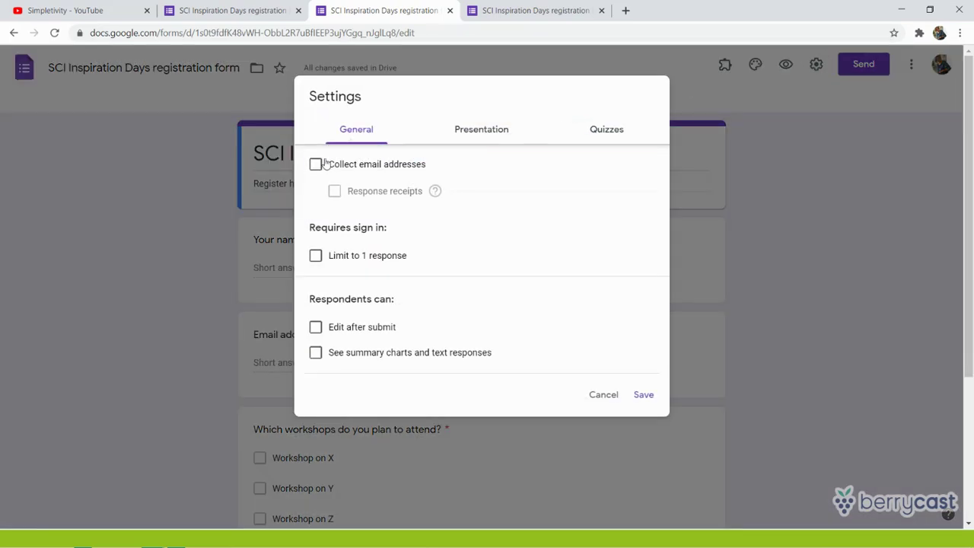
{"action": "left_click", "coordinate": [317, 166]}
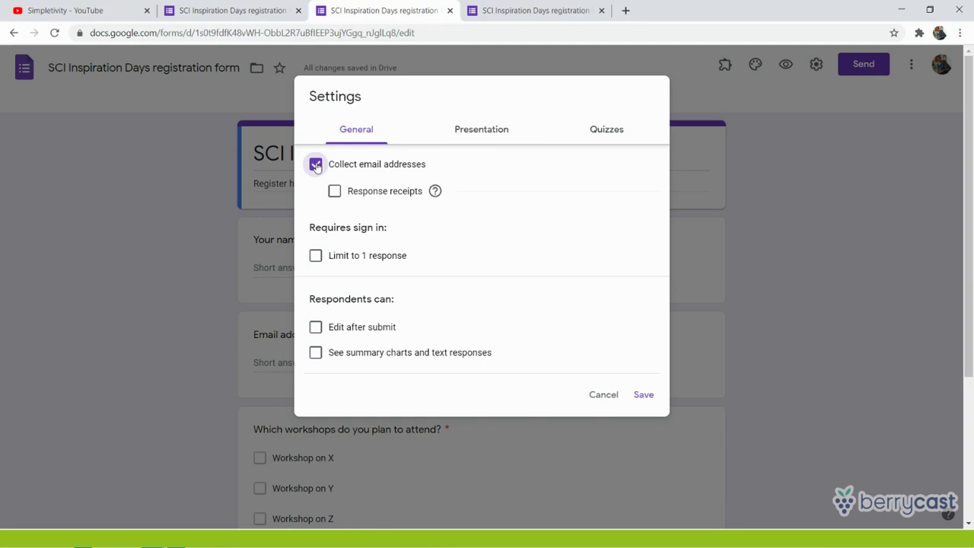
{"action": "left_click", "coordinate": [334, 193]}
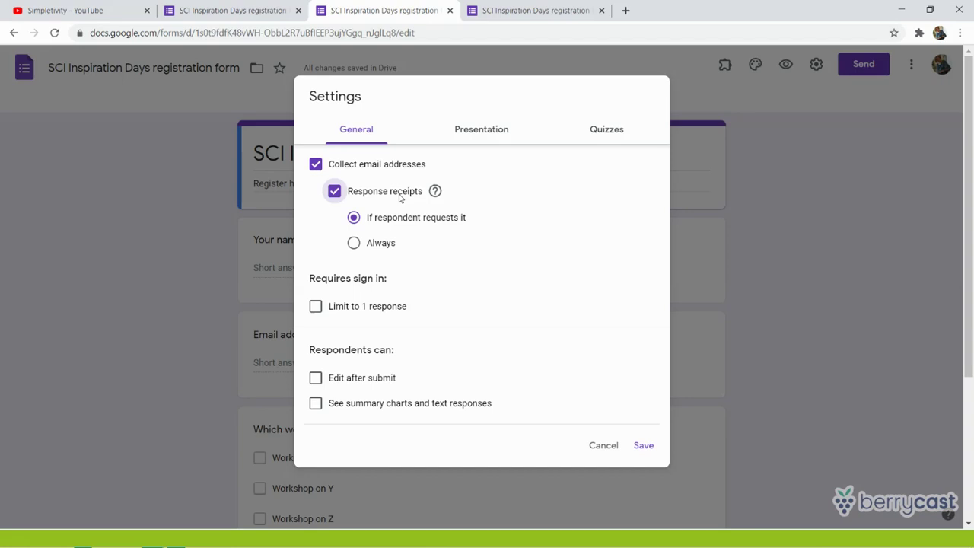
{"action": "left_click", "coordinate": [355, 221]}
{"action": "left_click", "coordinate": [354, 244]}
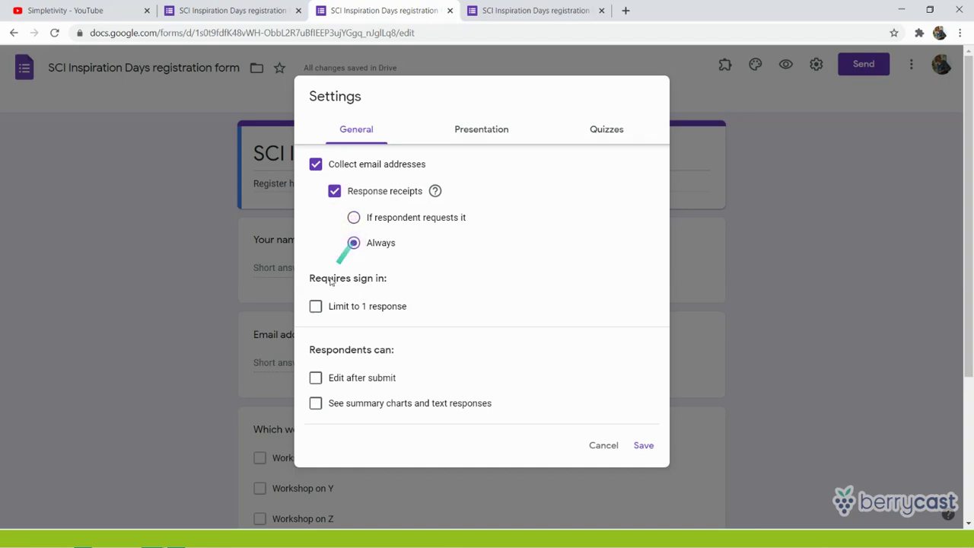
{"action": "left_click", "coordinate": [315, 379]}
{"action": "left_click", "coordinate": [644, 447]}
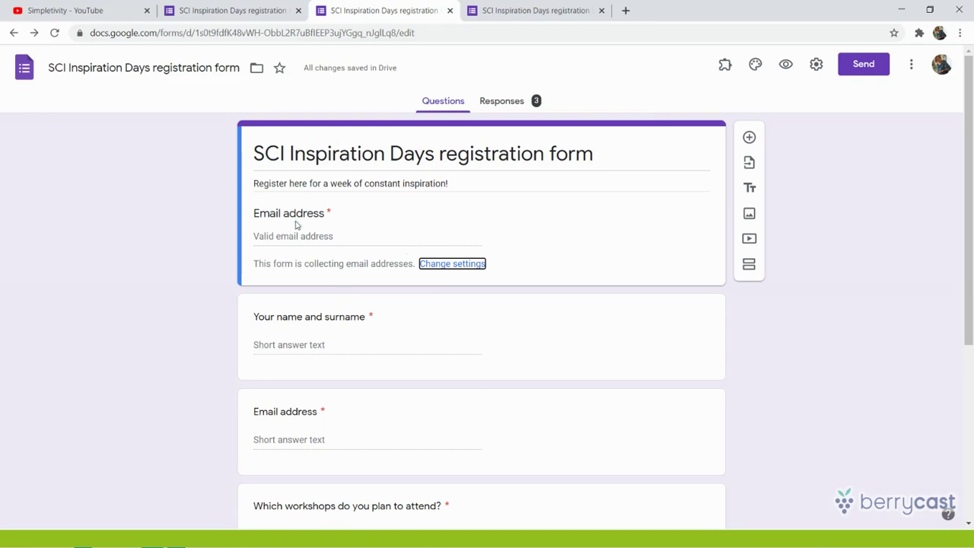
Step: Delete the duplicate 'Email address' short-answer question from the form
{"action": "left_click", "coordinate": [511, 412]}
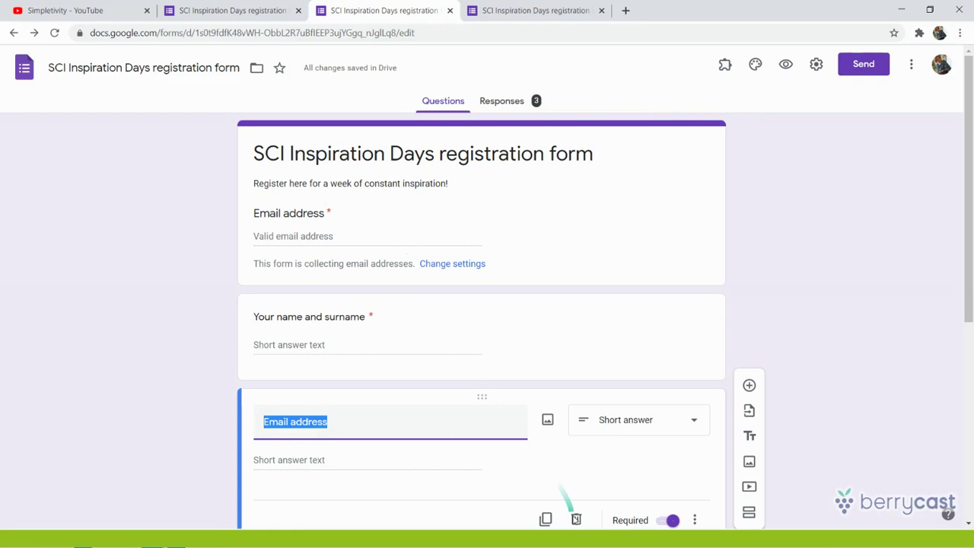
{"action": "left_click", "coordinate": [576, 519]}
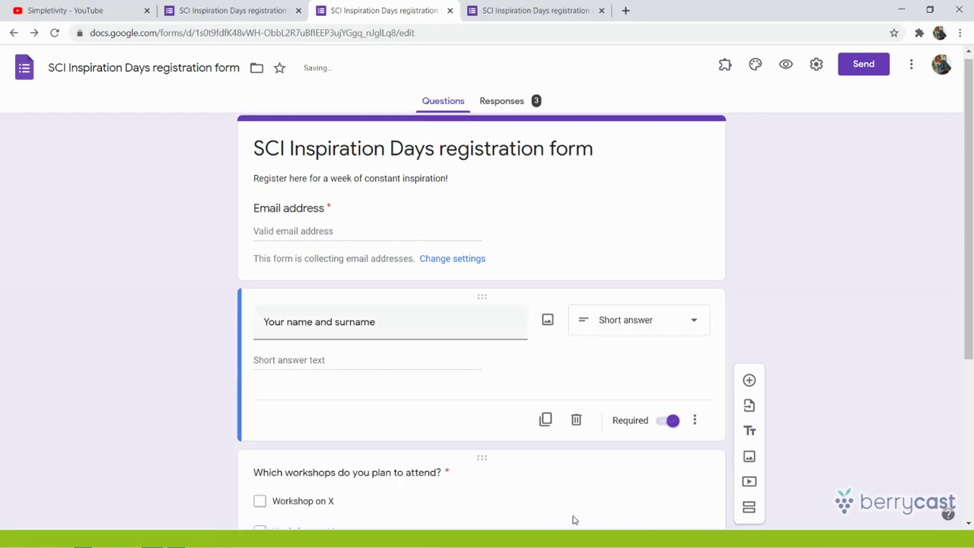
{"action": "mouse_move", "coordinate": [972, 187]}
{"action": "left_mouse_down"}
{"action": "mouse_move", "coordinate": [972, 366]}
{"action": "mouse_move", "coordinate": [973, 177]}
{"action": "left_mouse_up"}
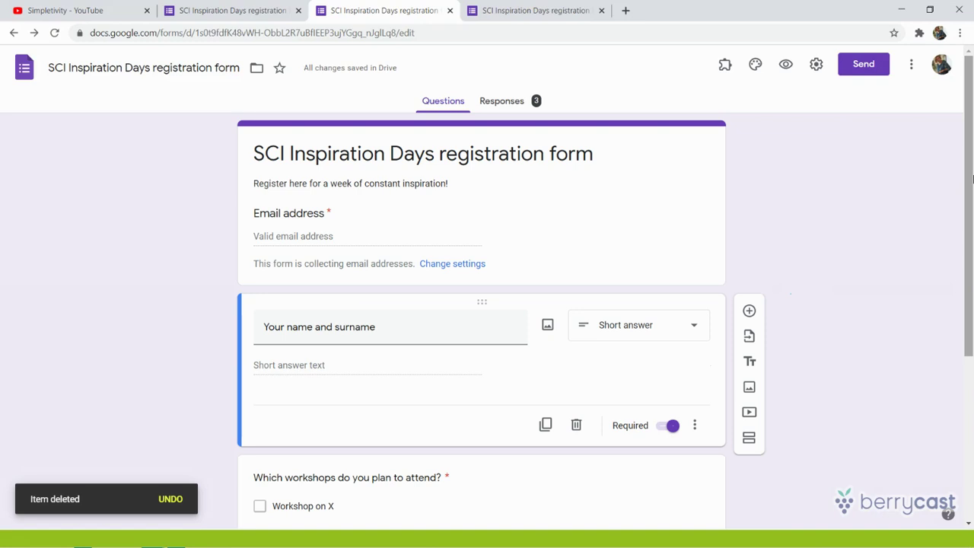
Step: In Thunderbird, open the Google Forms receipt email and scroll through the submitted answers
{"action": "key", "text": "alt+Tab"}
{"action": "key", "text": "Tab"}
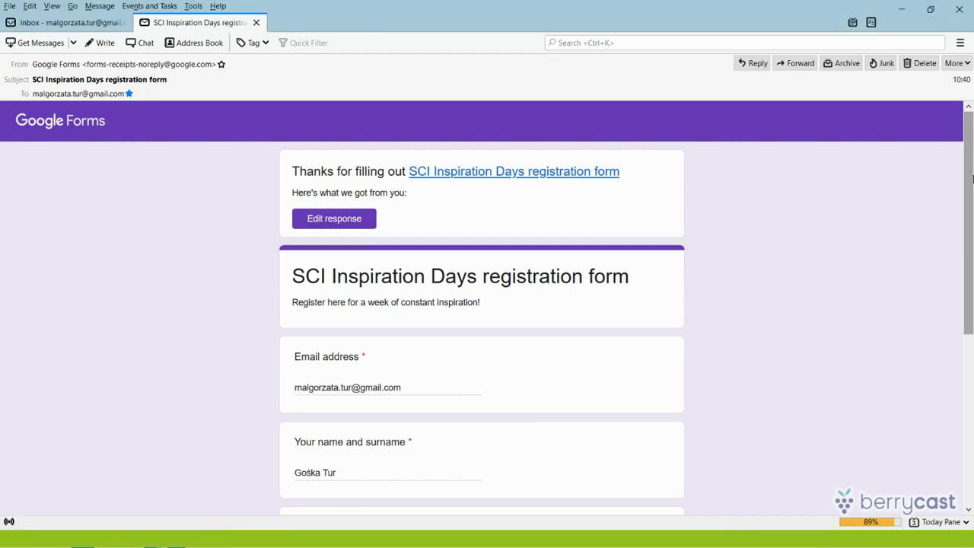
{"action": "left_click", "coordinate": [124, 67]}
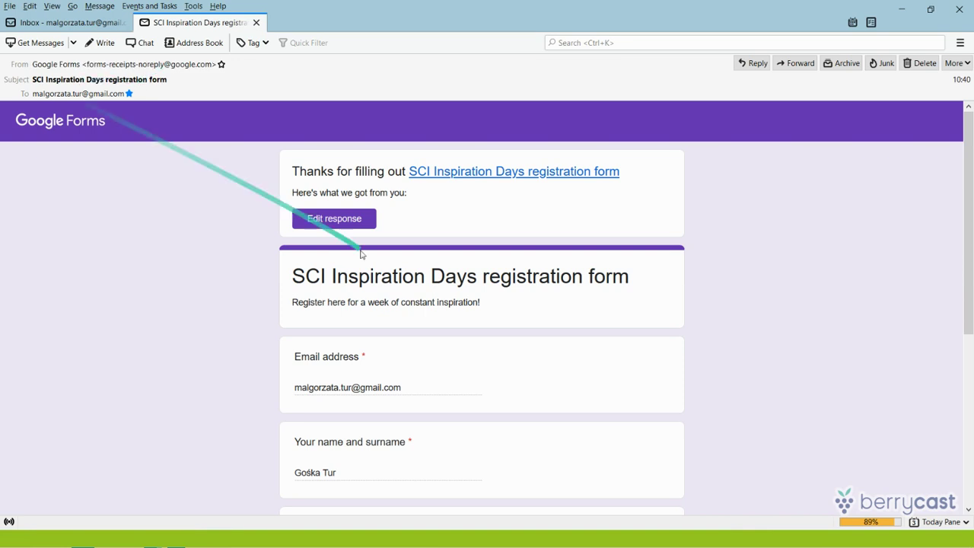
{"action": "mouse_move", "coordinate": [971, 160]}
{"action": "left_mouse_down"}
{"action": "mouse_move", "coordinate": [971, 319]}
{"action": "mouse_move", "coordinate": [971, 152]}
{"action": "left_mouse_up"}
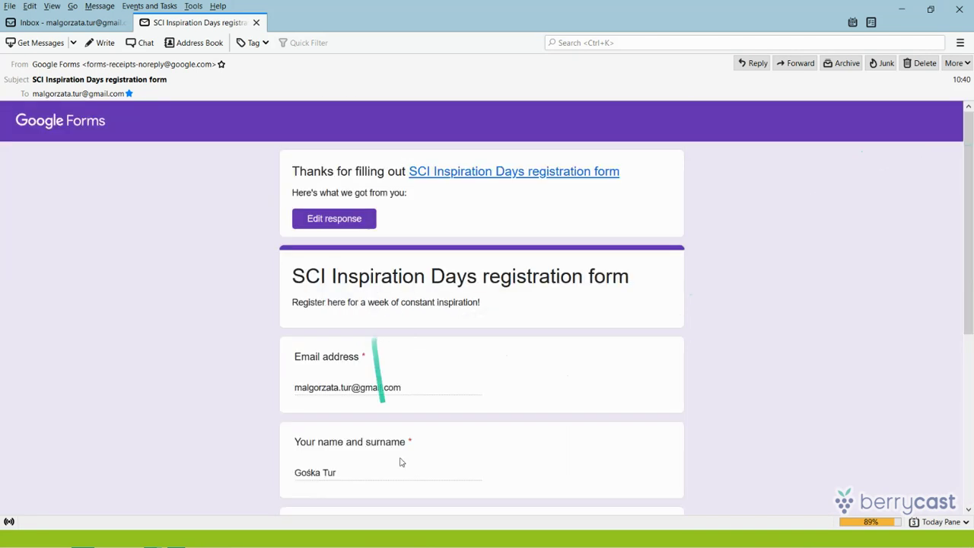
{"action": "mouse_move", "coordinate": [967, 271]}
{"action": "left_mouse_down"}
{"action": "mouse_move", "coordinate": [967, 418]}
{"action": "mouse_move", "coordinate": [967, 270]}
{"action": "left_mouse_up"}
{"action": "left_click_drag", "start_coordinate": [967, 228], "coordinate": [971, 506]}
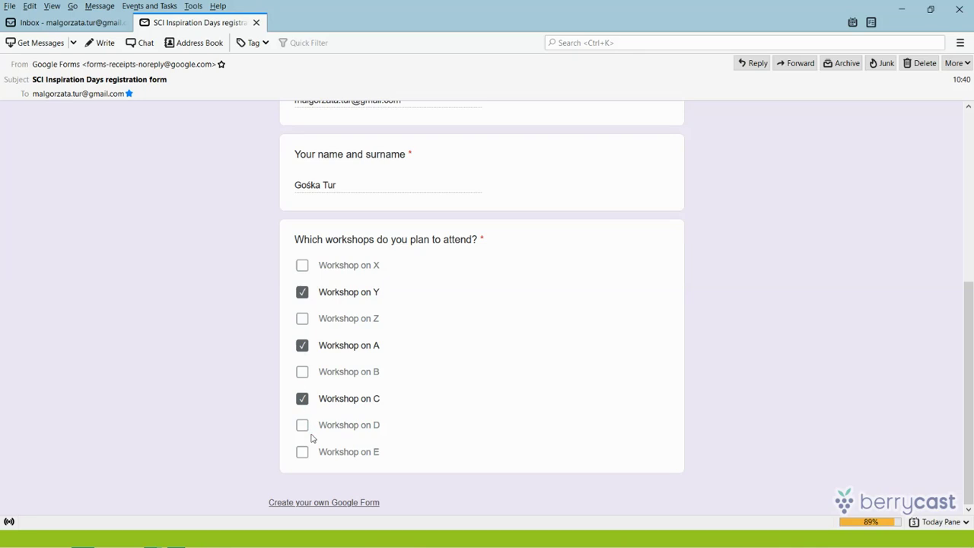
{"action": "left_click", "coordinate": [970, 128]}
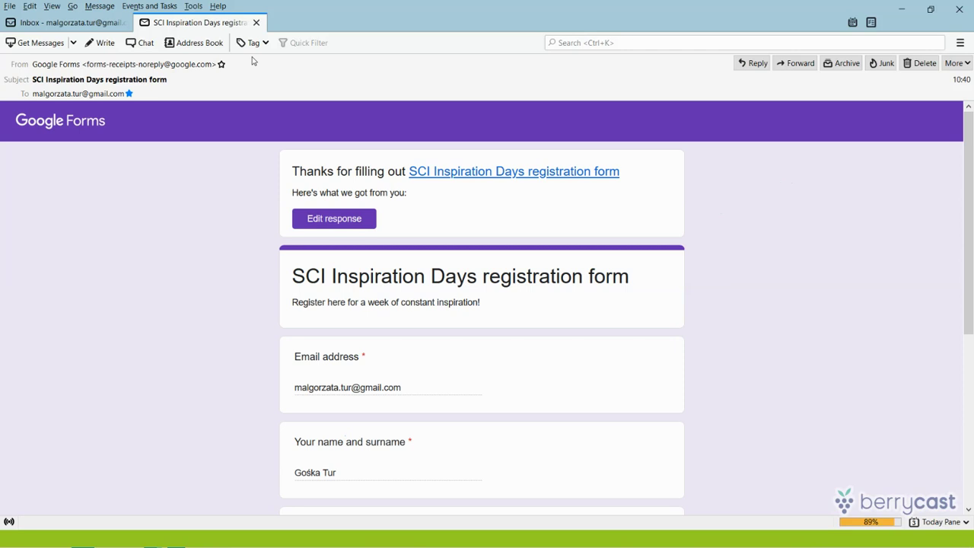
Step: Under Presentation, turn off the submit-another-response link and enter 'Thank you for the response. You will get an email...'
{"action": "key", "text": "alt+Tab"}
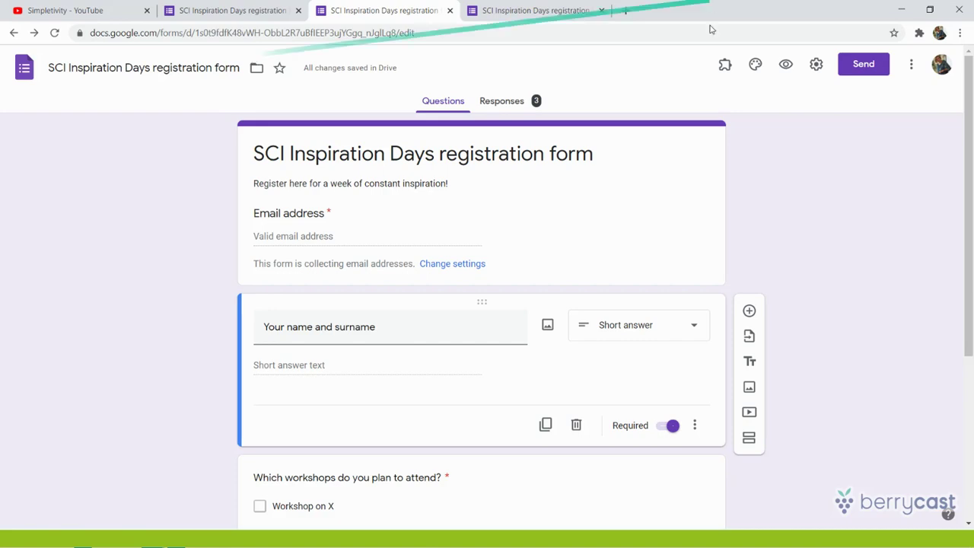
{"action": "left_click", "coordinate": [816, 66]}
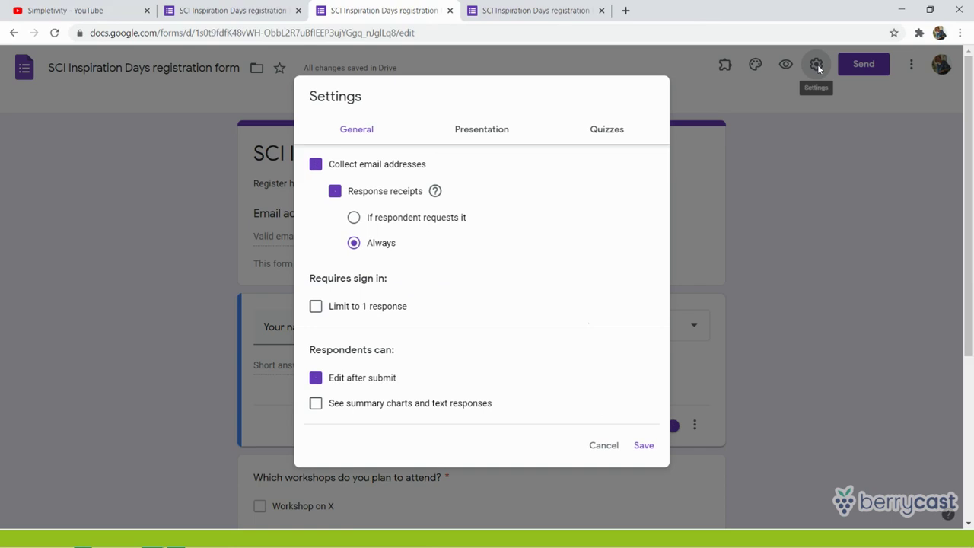
{"action": "left_click", "coordinate": [469, 133]}
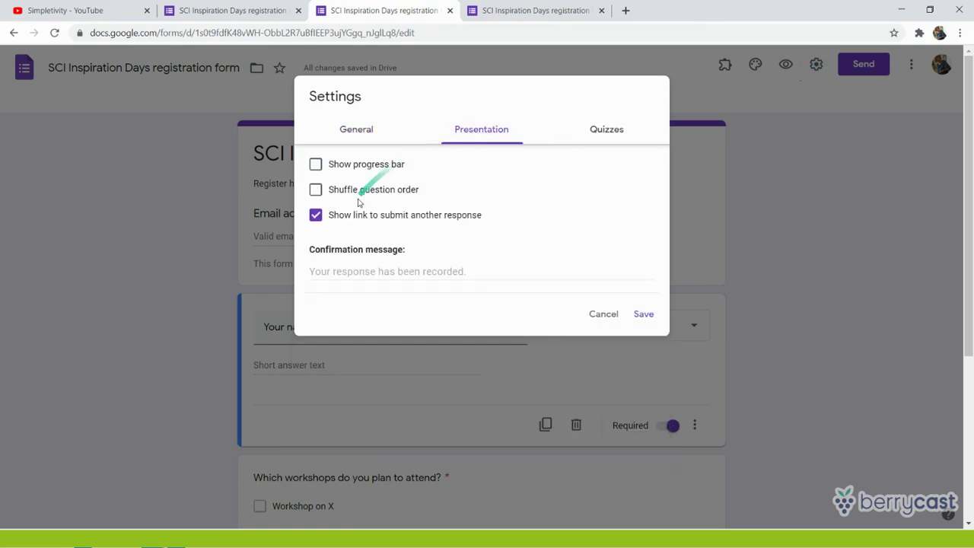
{"action": "left_click", "coordinate": [316, 217]}
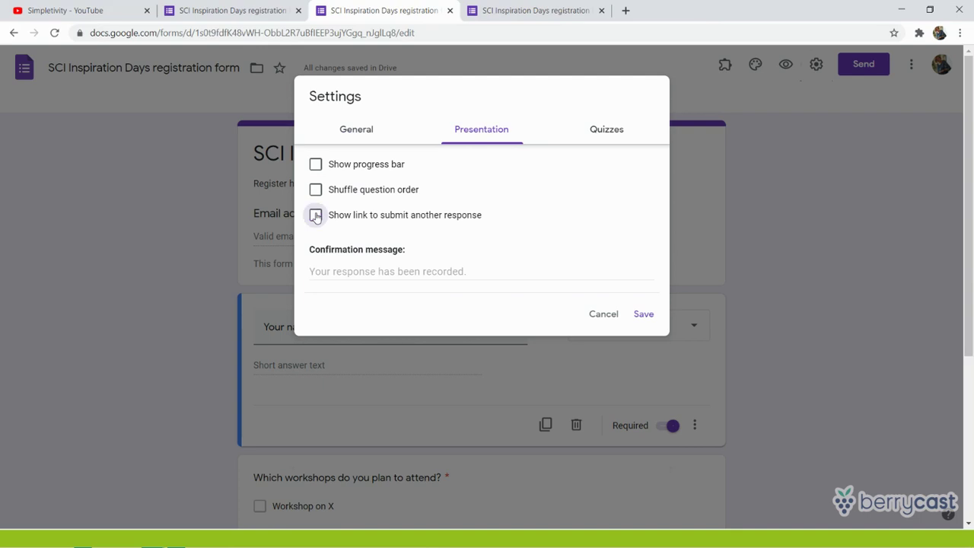
{"action": "left_click", "coordinate": [455, 272]}
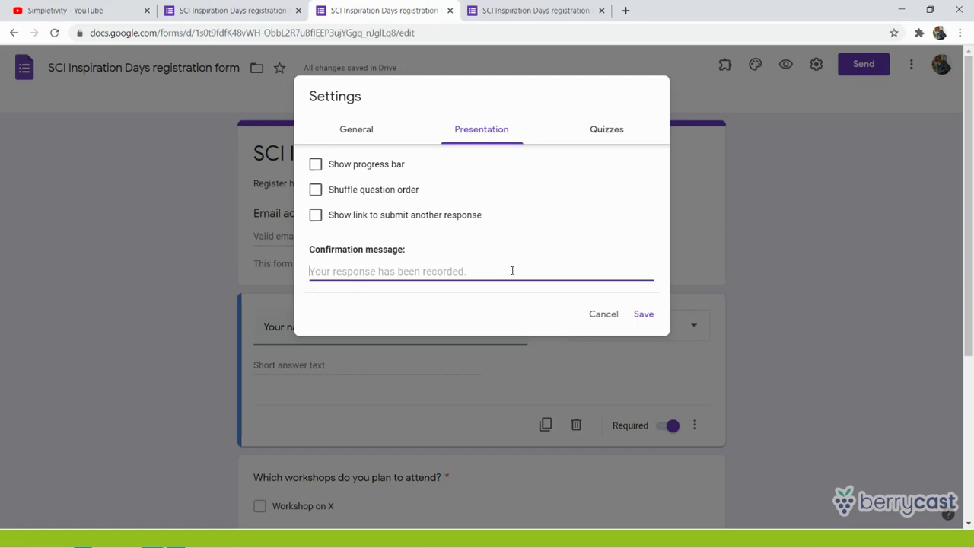
{"action": "type", "text": "Thank you fo"}
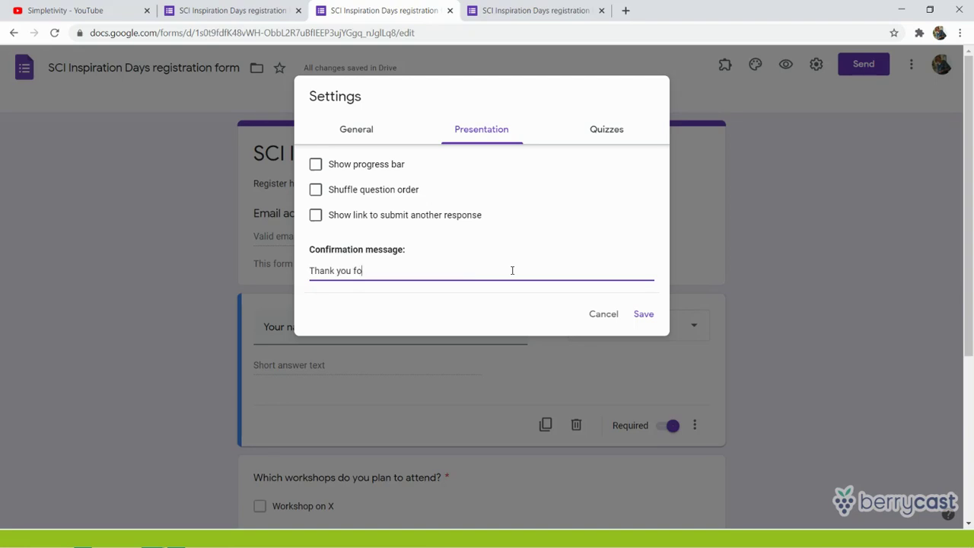
{"action": "type", "text": "r the response. You will get an email. "}
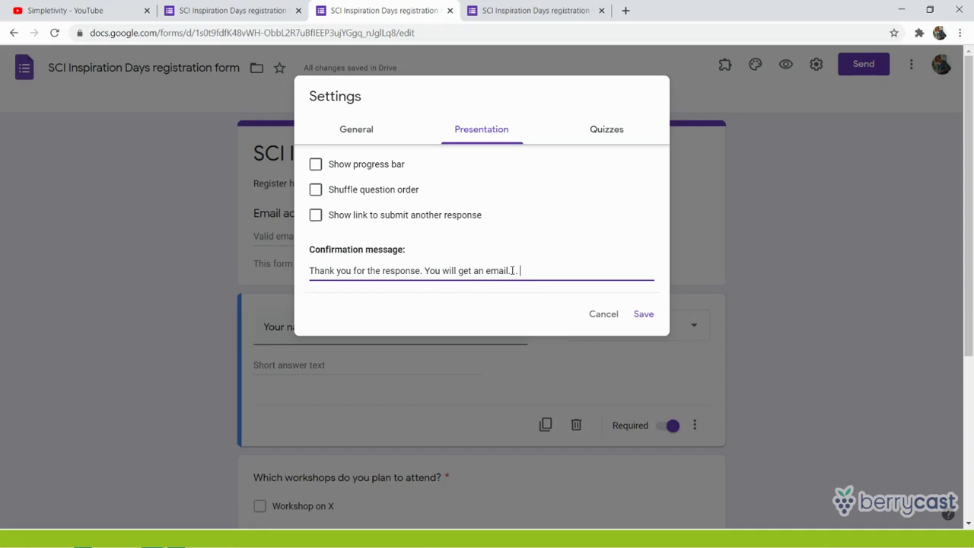
{"action": "type", "text": "Please keep the email "}
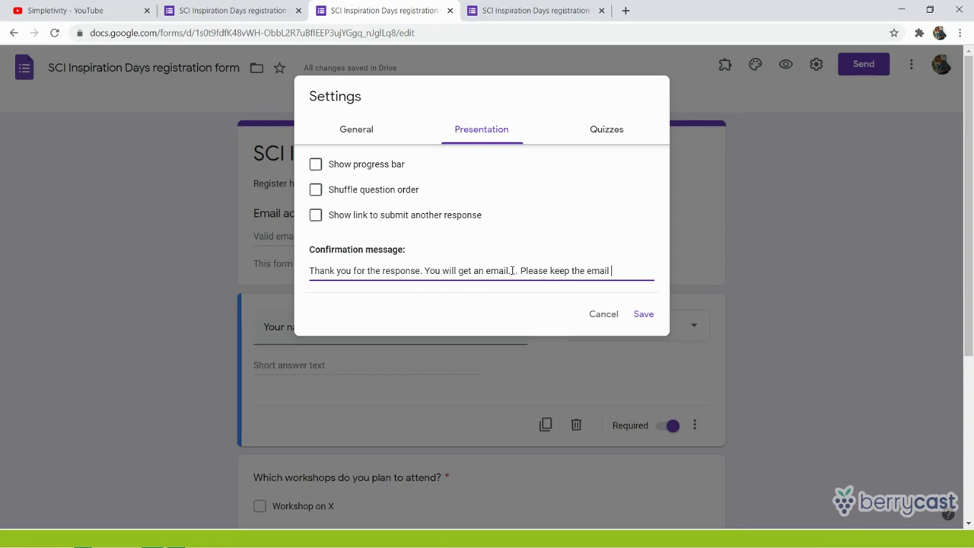
{"action": "type", "text": "because...."}
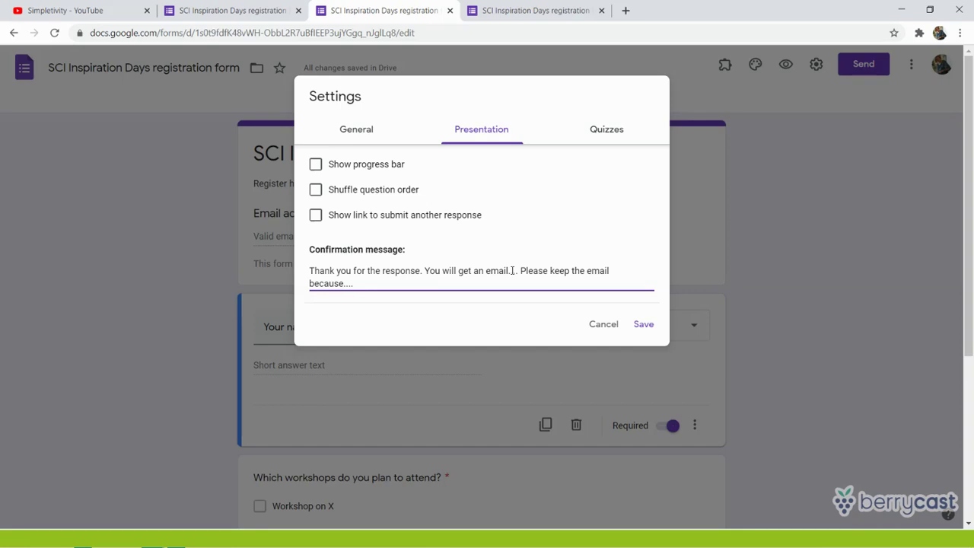
Step: Save the presentation settings, check the confirmation page, and return to the form editor
{"action": "left_click", "coordinate": [644, 325]}
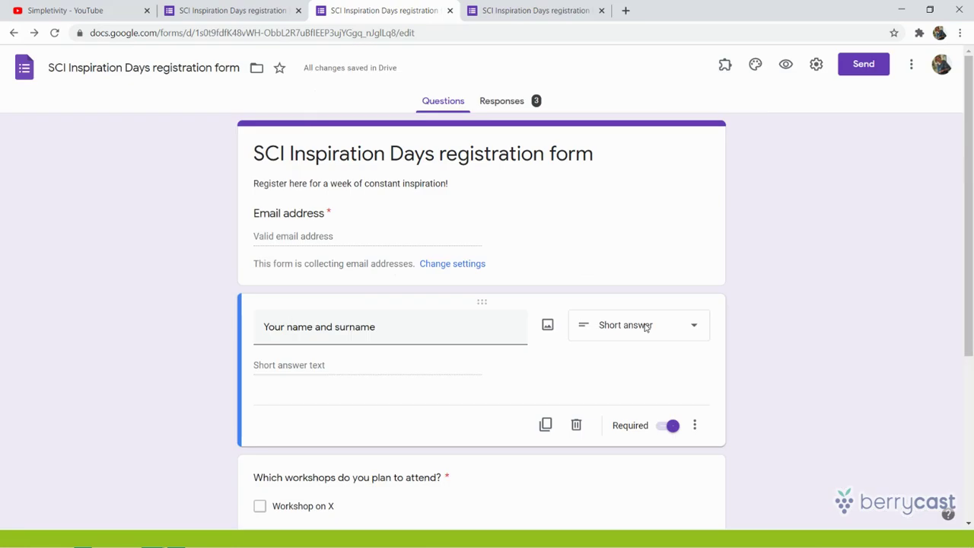
{"action": "left_click", "coordinate": [532, 9]}
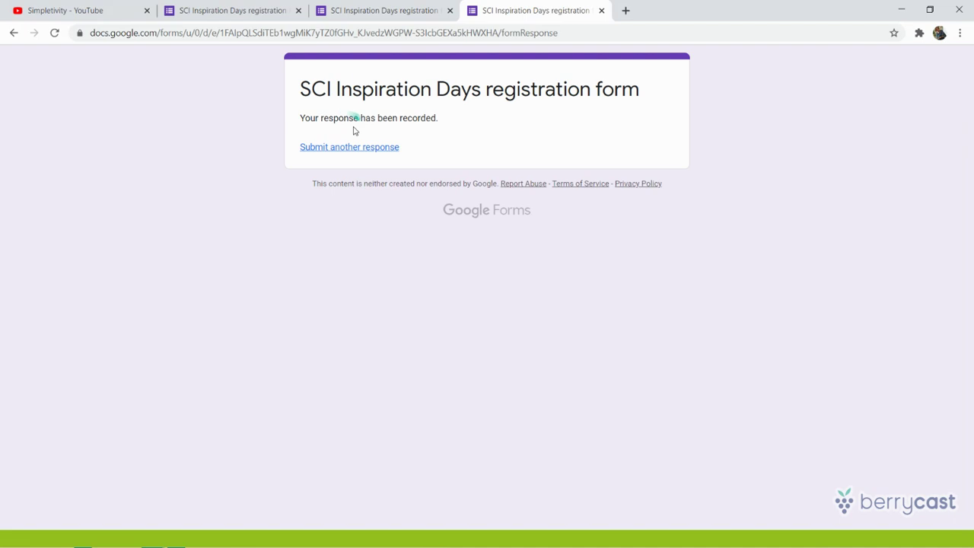
{"action": "left_click", "coordinate": [384, 9]}
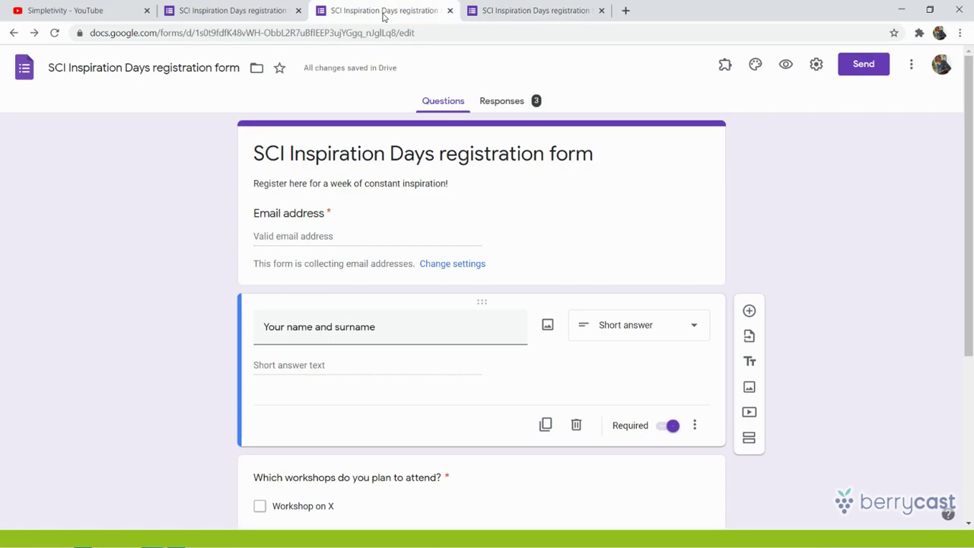
{"action": "mouse_move", "coordinate": [972, 137]}
{"action": "left_mouse_down"}
{"action": "mouse_move", "coordinate": [972, 154]}
{"action": "mouse_move", "coordinate": [972, 126]}
{"action": "left_mouse_up"}
{"action": "left_click_drag", "start_coordinate": [972, 147], "coordinate": [972, 278]}
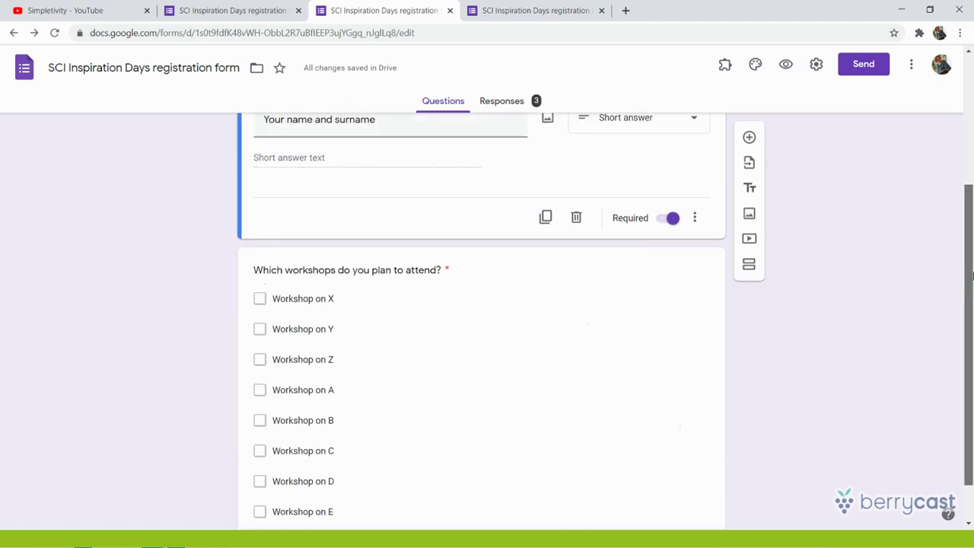
Step: Add an 'IMPORTANT NOTE' block below the workshop question with 'You iwll get an email.... PLEASE KEEP IT...', then preview
{"action": "left_click", "coordinate": [750, 188]}
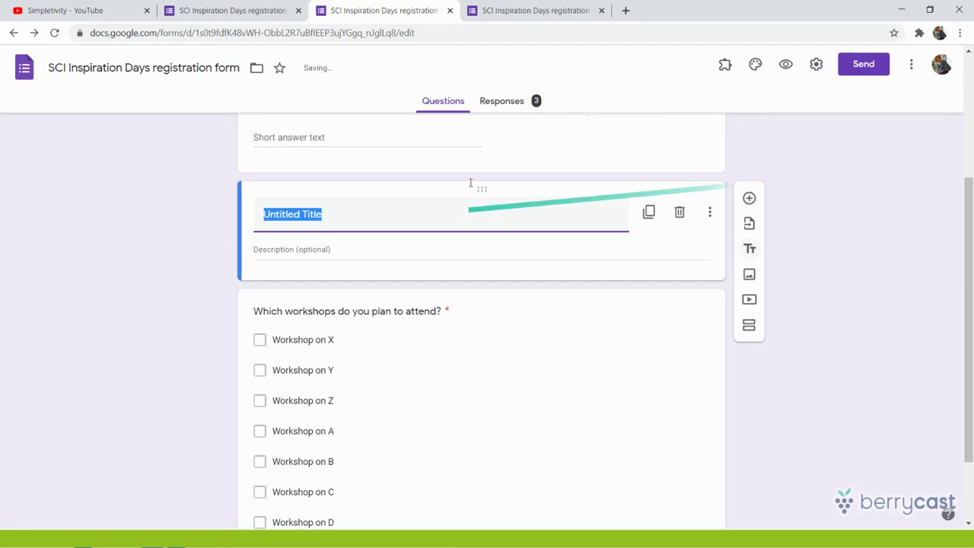
{"action": "left_click_drag", "start_coordinate": [480, 191], "coordinate": [451, 510]}
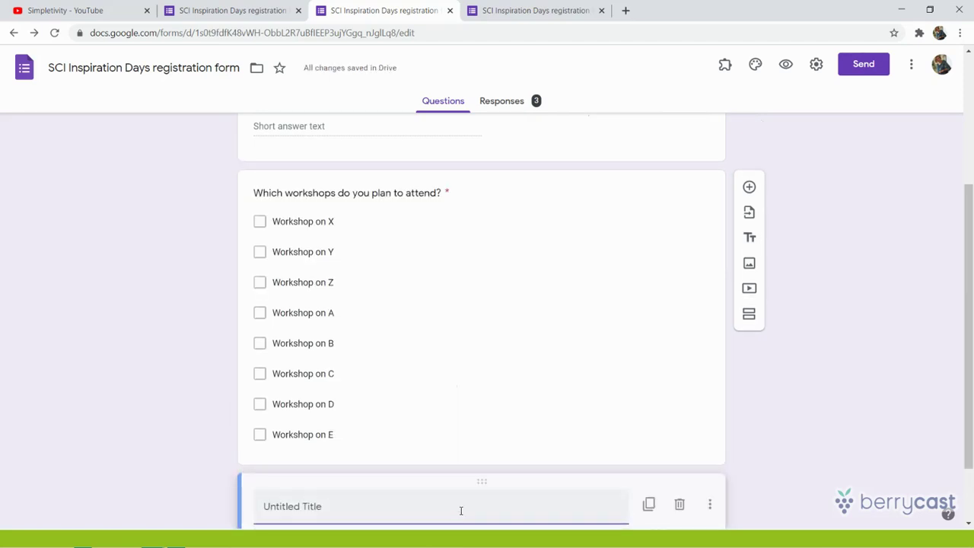
{"action": "left_click", "coordinate": [413, 509]}
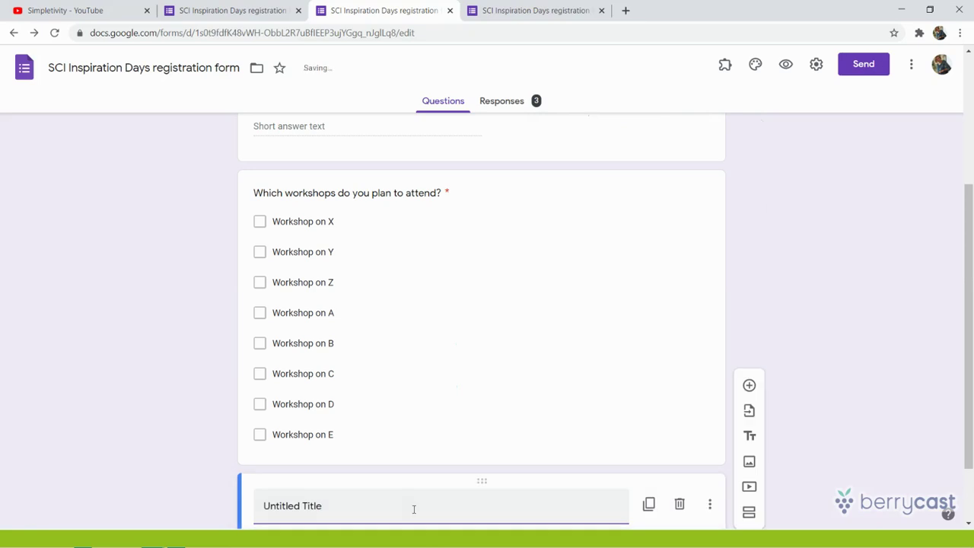
{"action": "scroll", "coordinate": [516, 473], "scroll_direction": "down", "scroll_amount": 1}
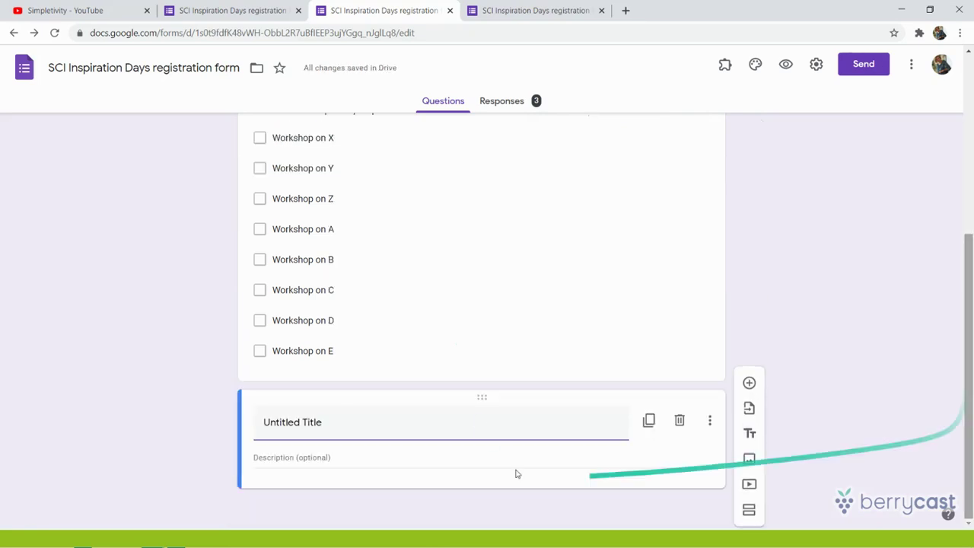
{"action": "left_click", "coordinate": [477, 421]}
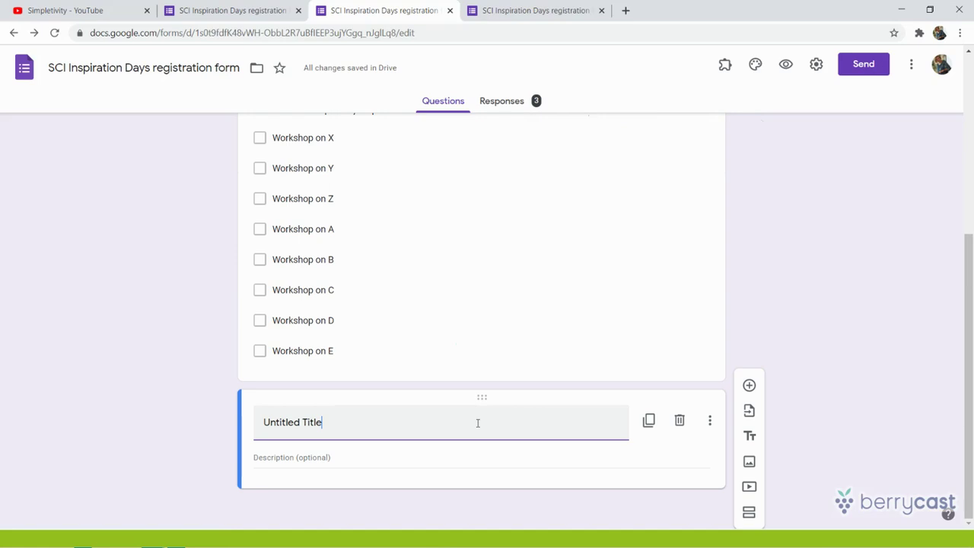
{"action": "triple_click", "coordinate": [478, 422]}
{"action": "type", "text": "IMPORTANT NOTE"}
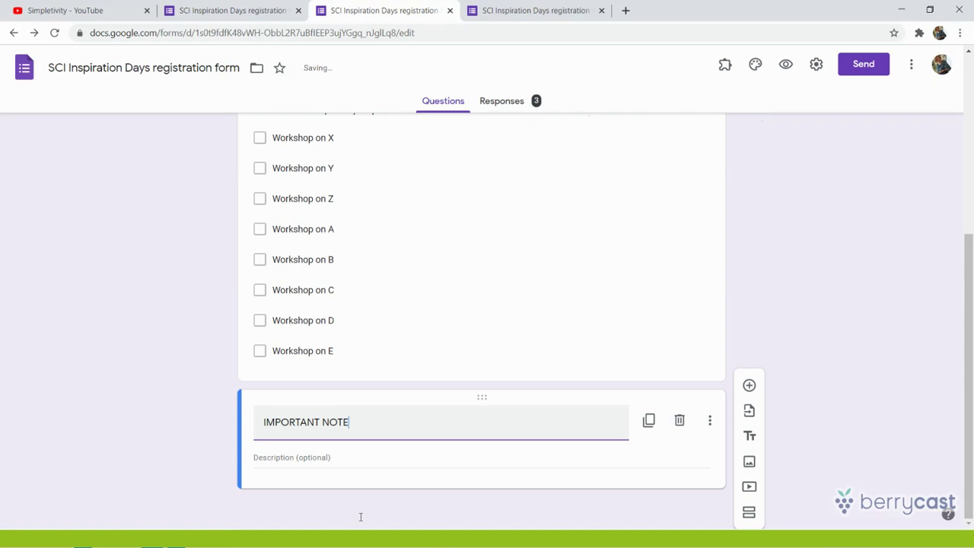
{"action": "left_click", "coordinate": [392, 464]}
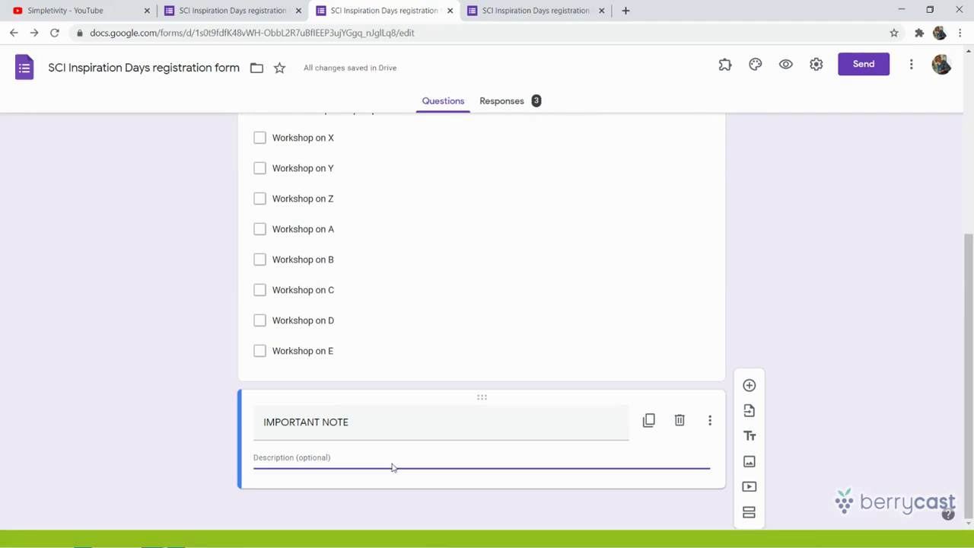
{"action": "type", "text": "You iwll get an email.... PLEAS"}
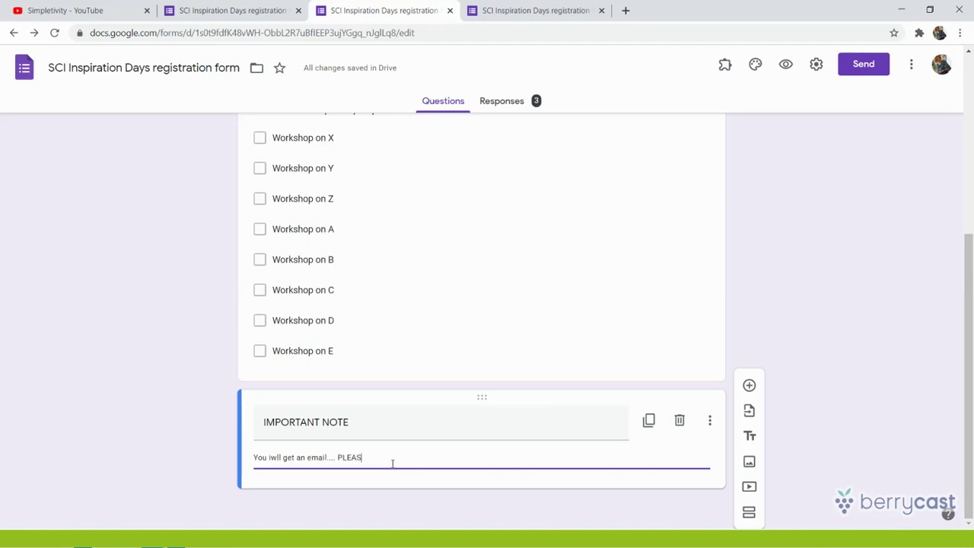
{"action": "type", "text": "E KEEP IT..."}
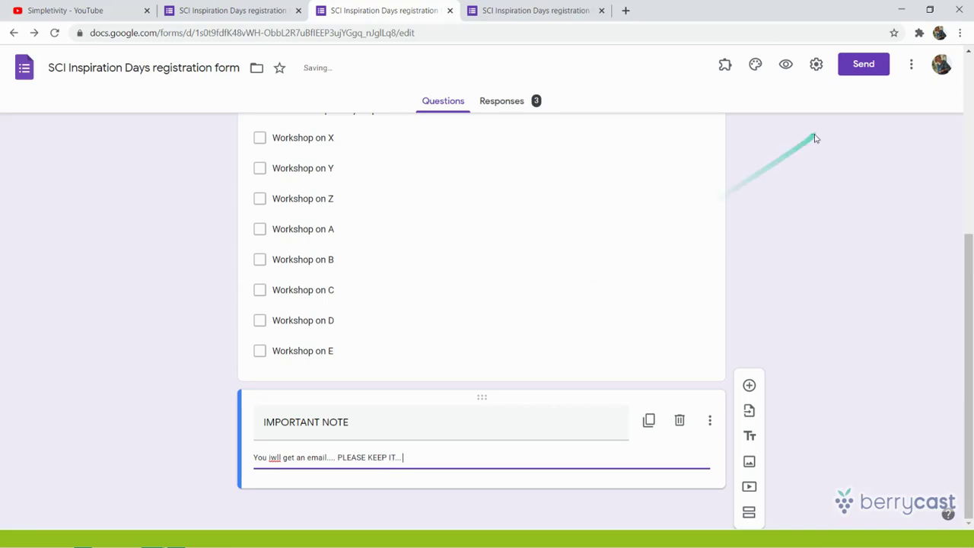
{"action": "left_click", "coordinate": [787, 67]}
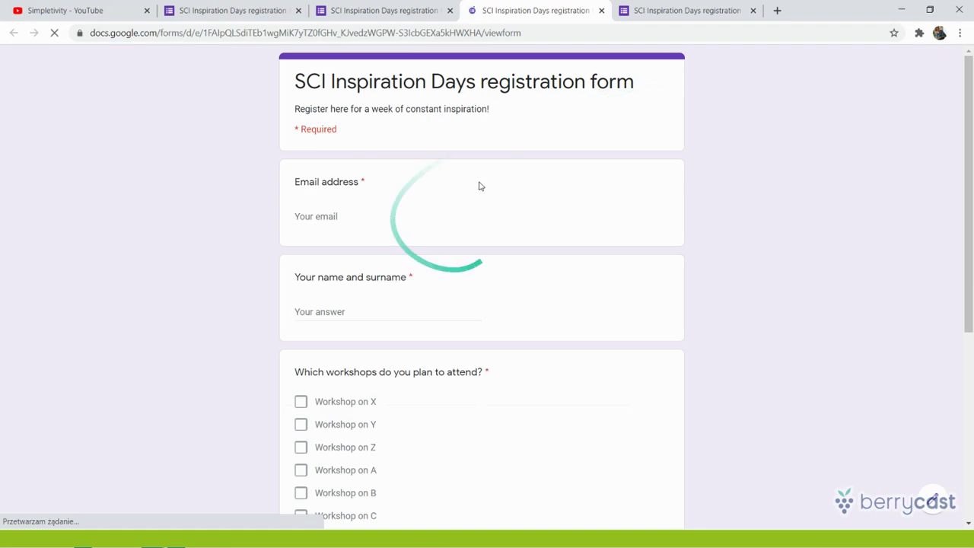
Step: Scroll the preview down to the IMPORTANT NOTE section, then go back to the editor
{"action": "left_click_drag", "start_coordinate": [972, 136], "coordinate": [972, 318]}
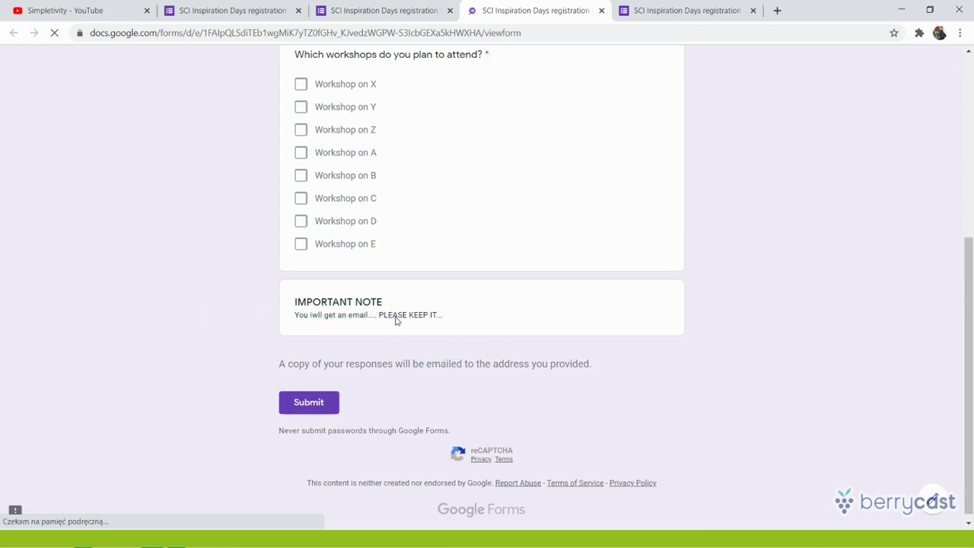
{"action": "left_click", "coordinate": [392, 10]}
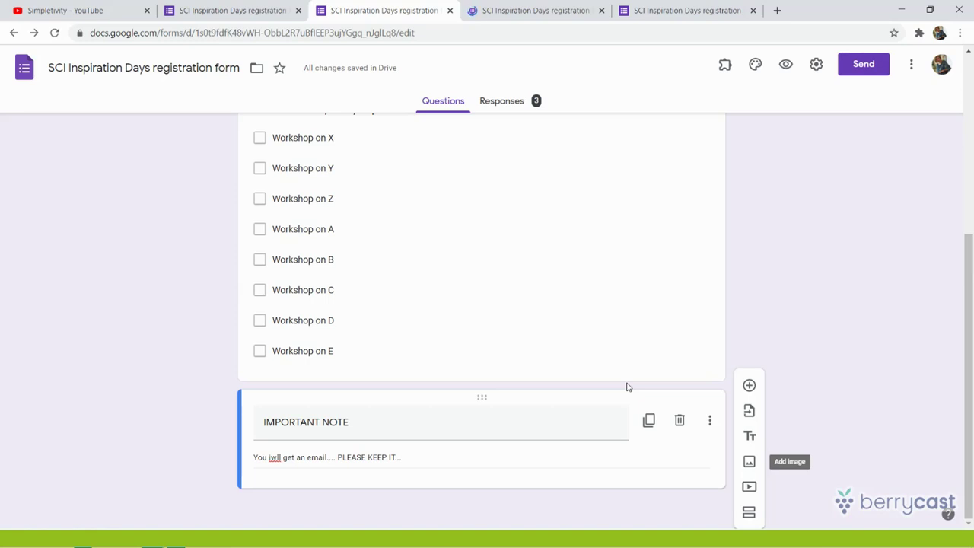
{"action": "mouse_move", "coordinate": [638, 375]}
{"action": "left_mouse_down"}
{"action": "mouse_move", "coordinate": [662, 368]}
{"action": "mouse_move", "coordinate": [851, 144]}
{"action": "left_mouse_up"}
{"action": "left_click_drag", "start_coordinate": [969, 263], "coordinate": [970, 81]}
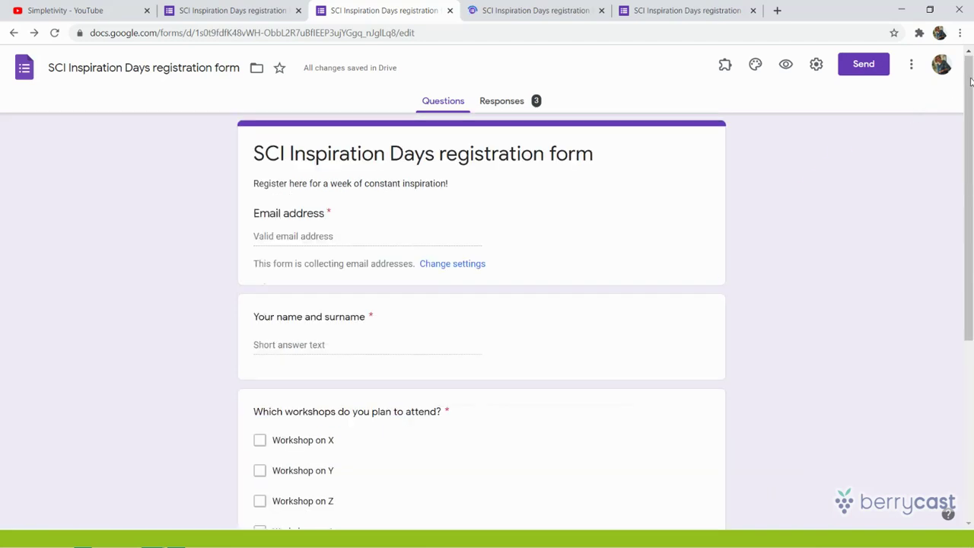